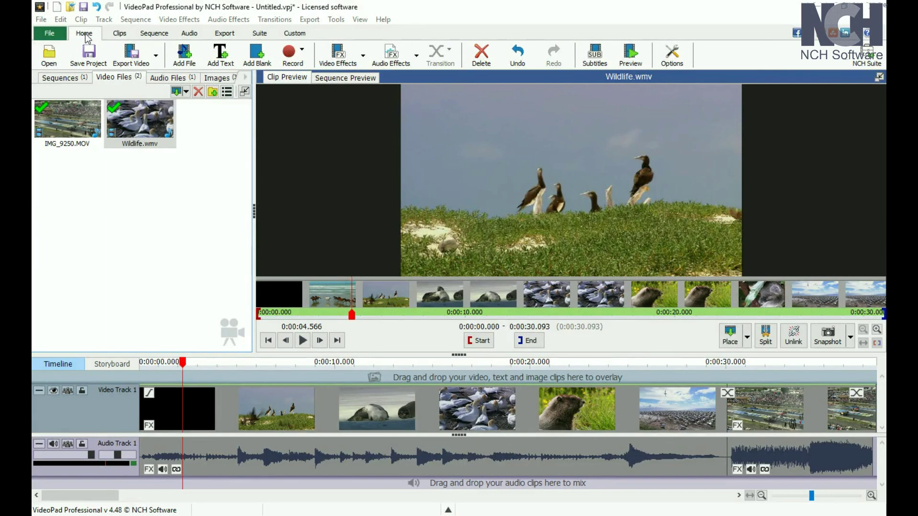
- Select the last timeline clip so the Sequence Preview shows Sequence 1
{"action": "left_click", "coordinate": [744, 412]}
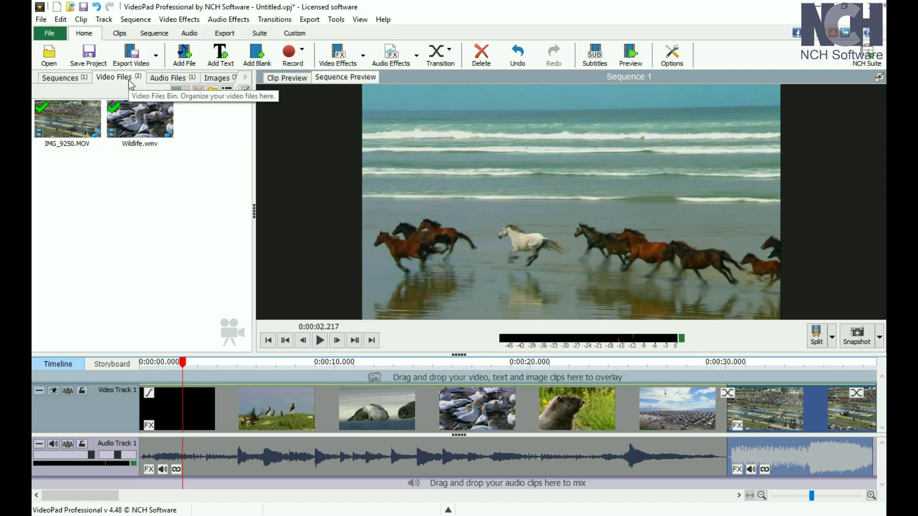
{"action": "left_click", "coordinate": [171, 80]}
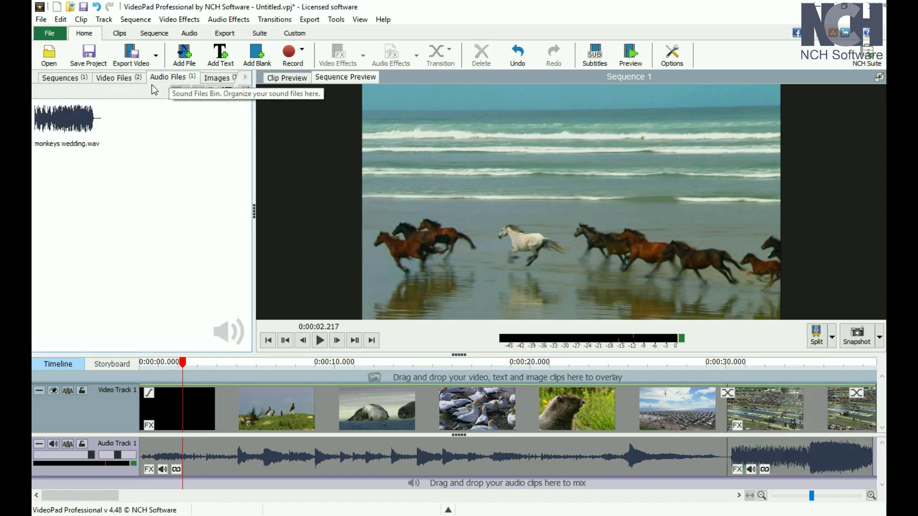
{"action": "left_click", "coordinate": [215, 79]}
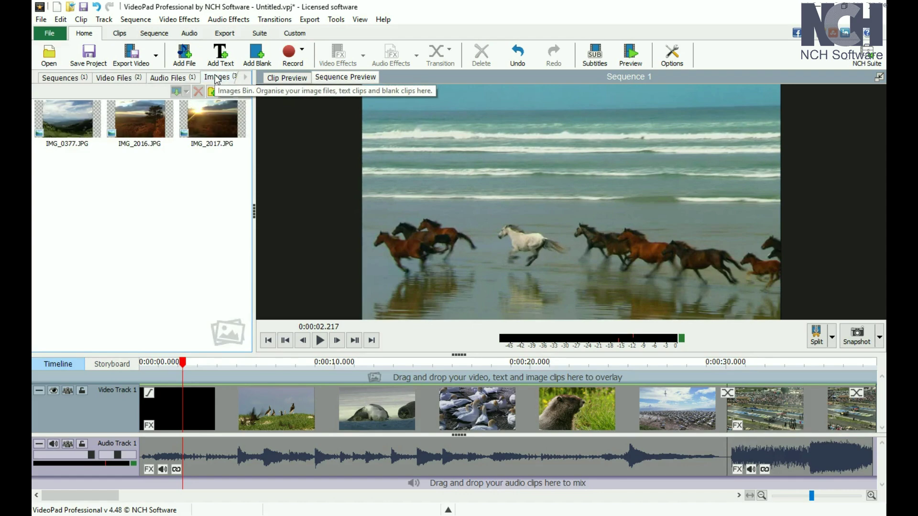
{"action": "left_click", "coordinate": [119, 82]}
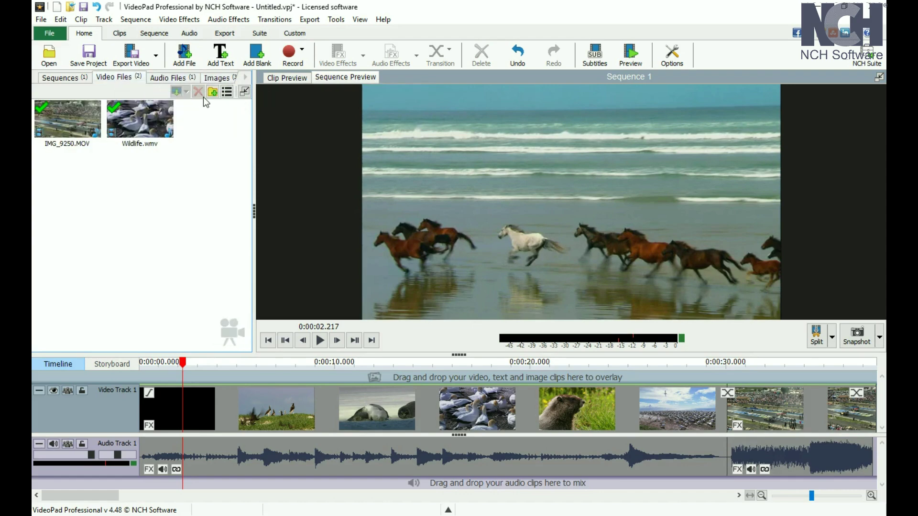
{"action": "left_click", "coordinate": [246, 93]}
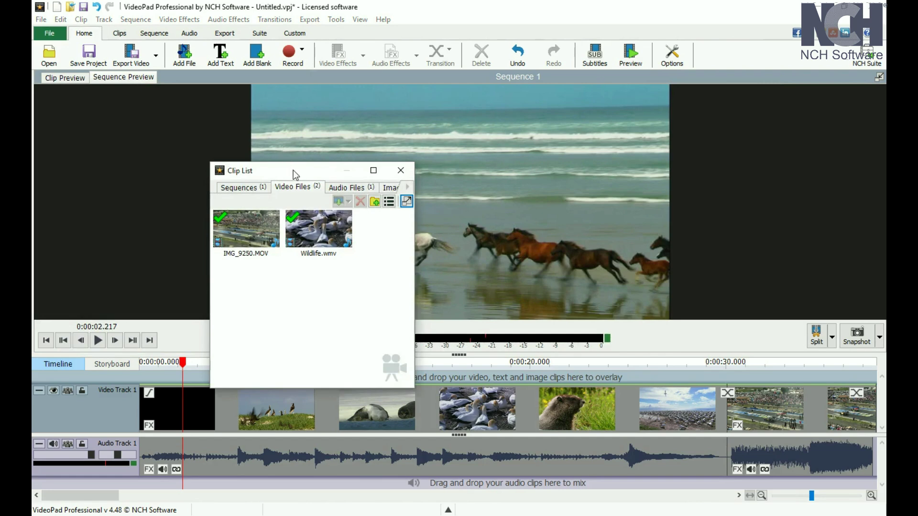
{"action": "mouse_move", "coordinate": [291, 170]}
{"action": "left_mouse_down"}
{"action": "mouse_move", "coordinate": [450, 113]}
{"action": "mouse_move", "coordinate": [390, 110]}
{"action": "left_mouse_up"}
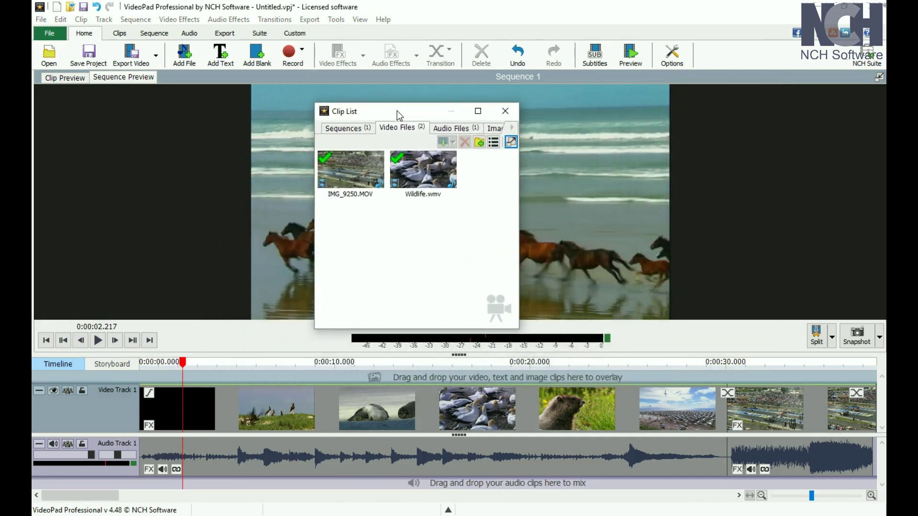
{"action": "left_click", "coordinate": [511, 142]}
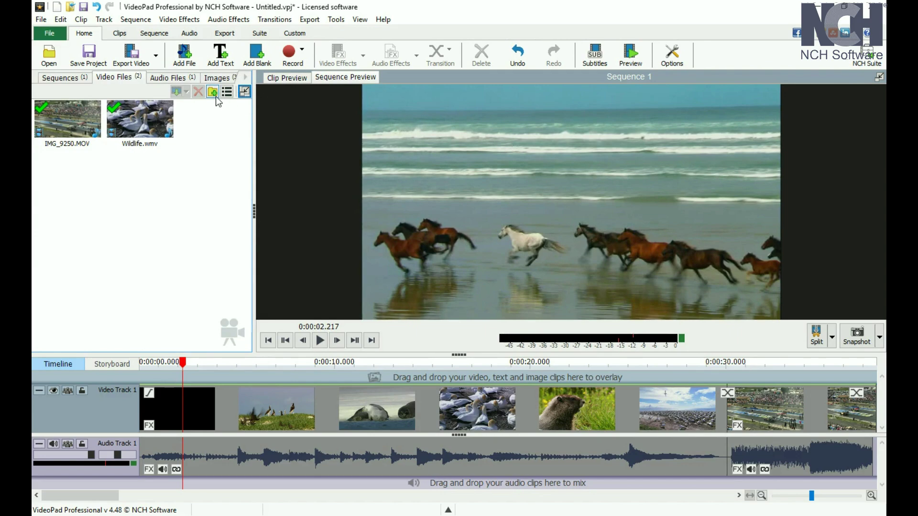
- Set IMG_9250.MOV's start point at 0:00:01.820 and end point at 0:00:05.258
{"action": "left_click", "coordinate": [79, 119]}
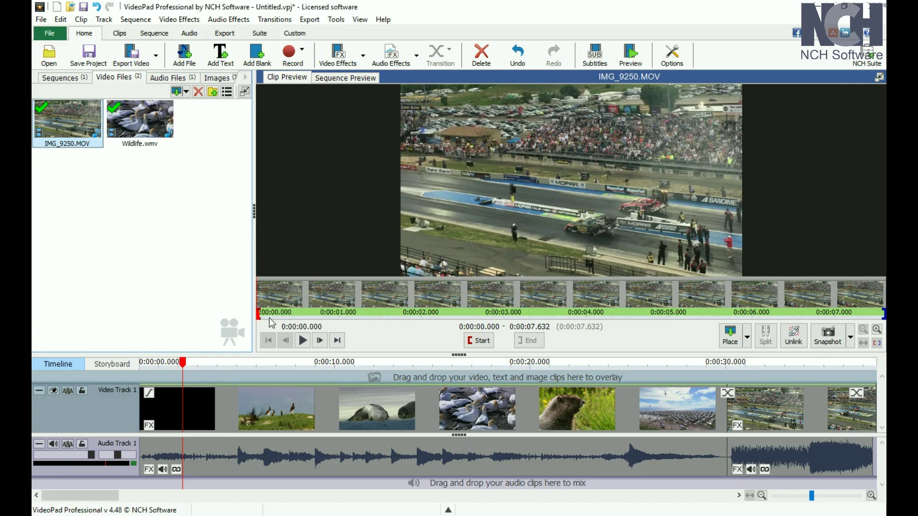
{"action": "left_click_drag", "start_coordinate": [262, 318], "coordinate": [406, 316]}
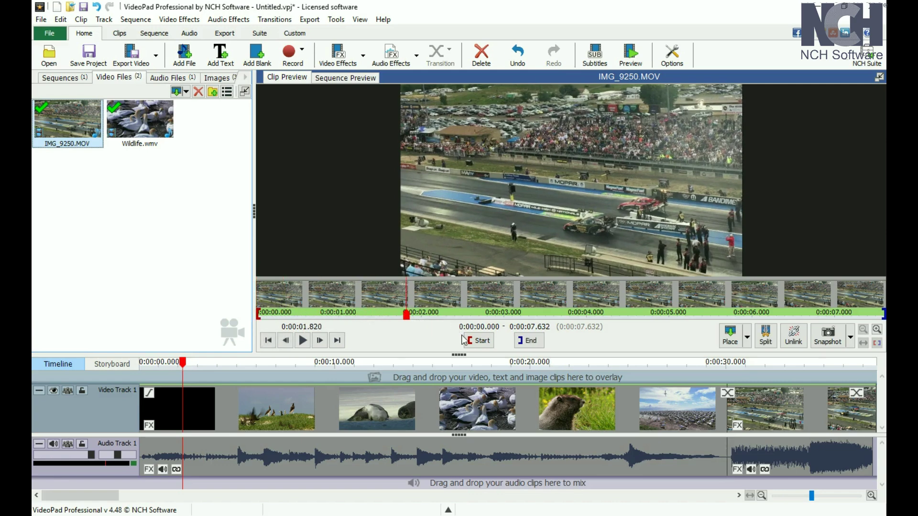
{"action": "left_click", "coordinate": [478, 340]}
{"action": "left_click", "coordinate": [690, 306]}
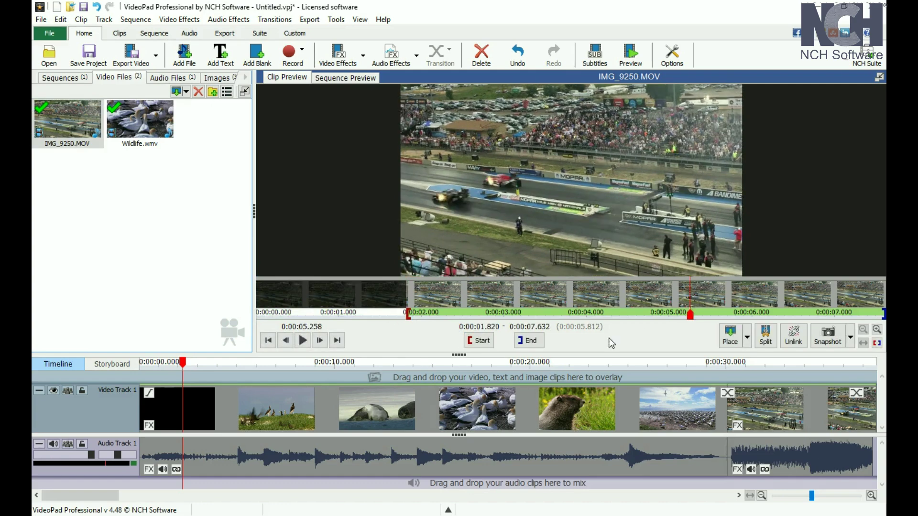
{"action": "left_click", "coordinate": [525, 341]}
- Zoom the clip strip to the trimmed range and return to the Sequence Preview
{"action": "left_click", "coordinate": [534, 307]}
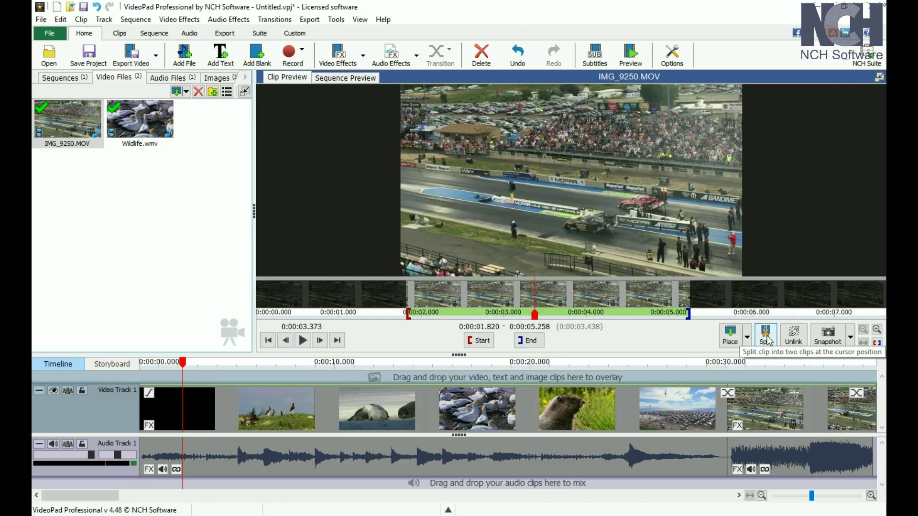
{"action": "left_click", "coordinate": [877, 344]}
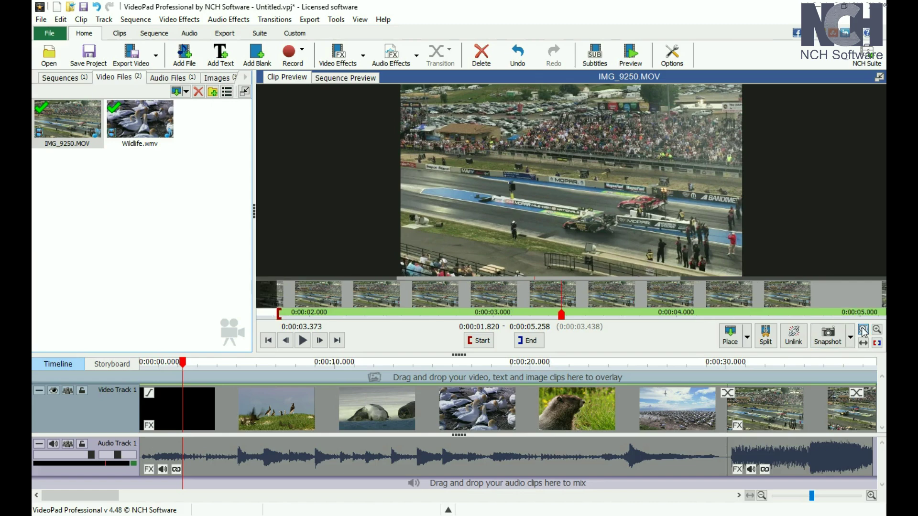
{"action": "left_click", "coordinate": [334, 78]}
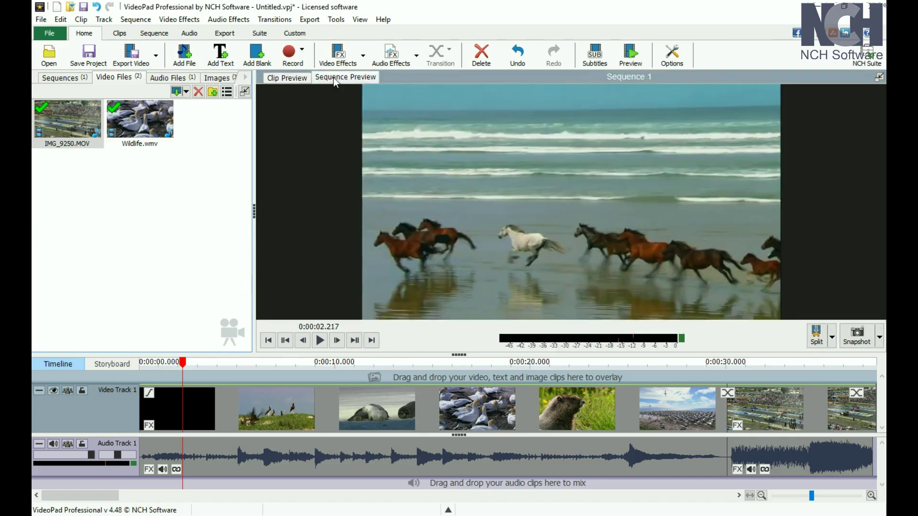
{"action": "left_click", "coordinate": [299, 77]}
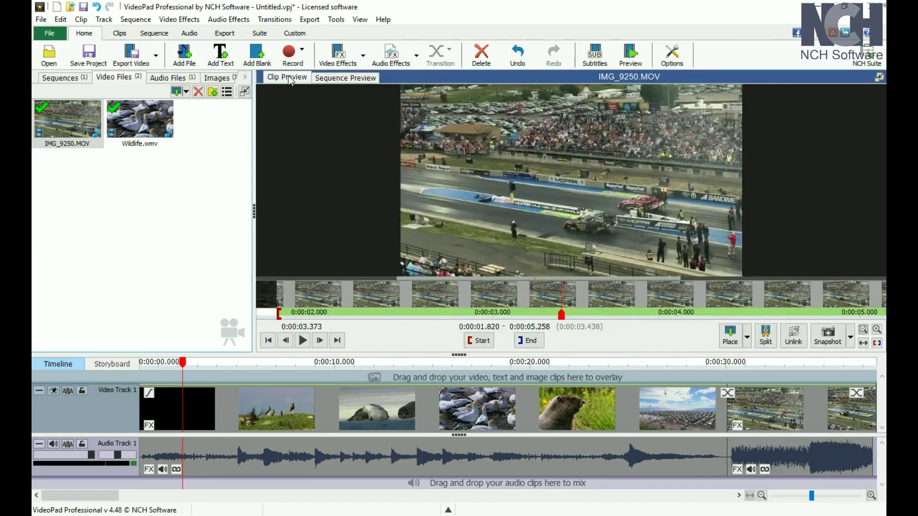
{"action": "left_click", "coordinate": [356, 80]}
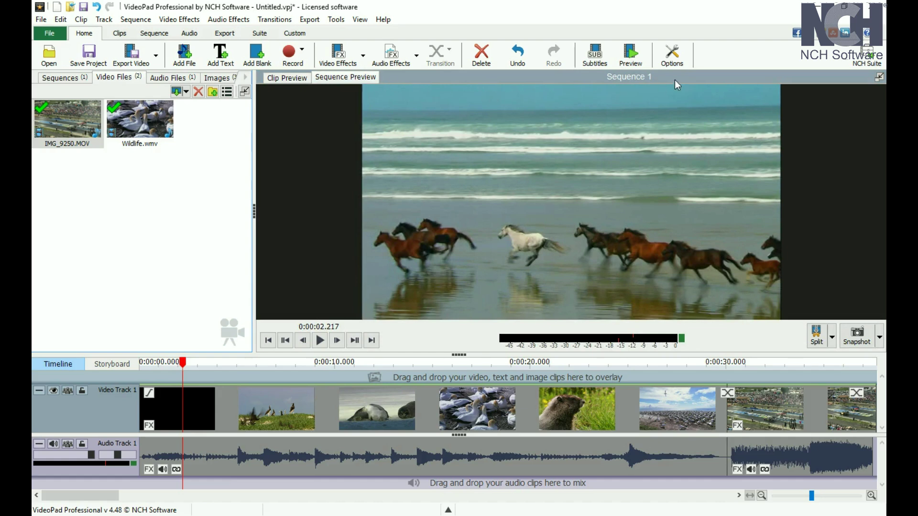
{"action": "left_click", "coordinate": [360, 21]}
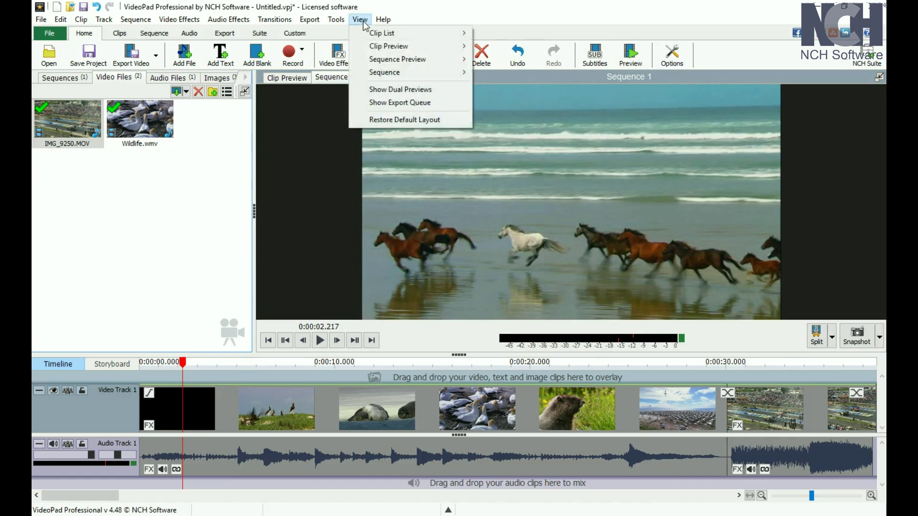
{"action": "left_click", "coordinate": [385, 89]}
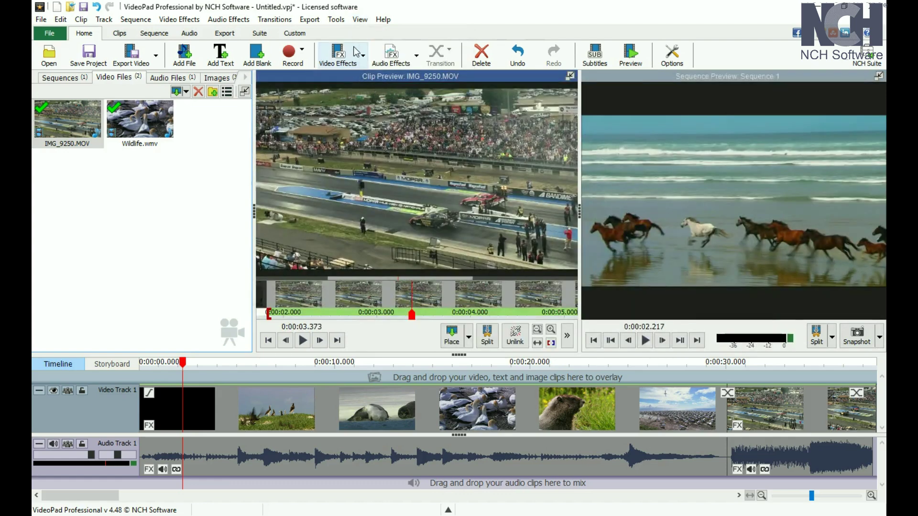
{"action": "left_click", "coordinate": [360, 19]}
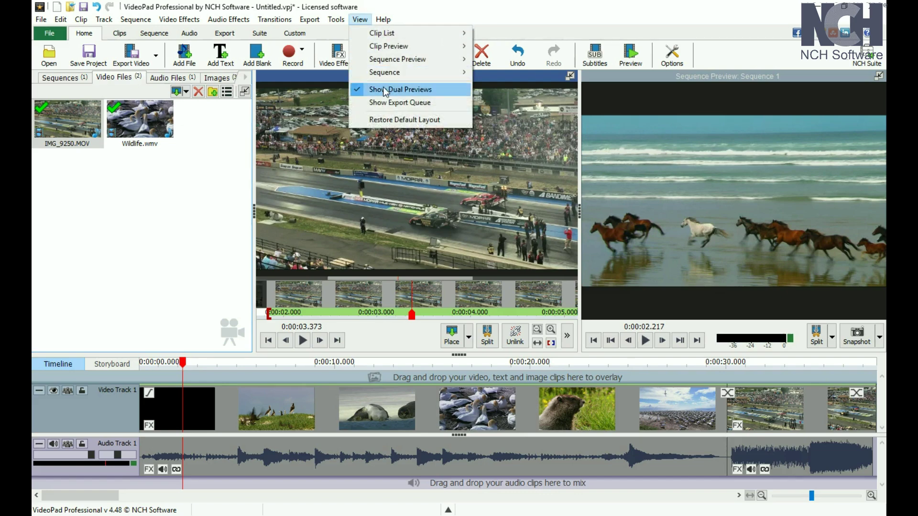
{"action": "left_click", "coordinate": [386, 90]}
{"action": "left_click", "coordinate": [879, 77]}
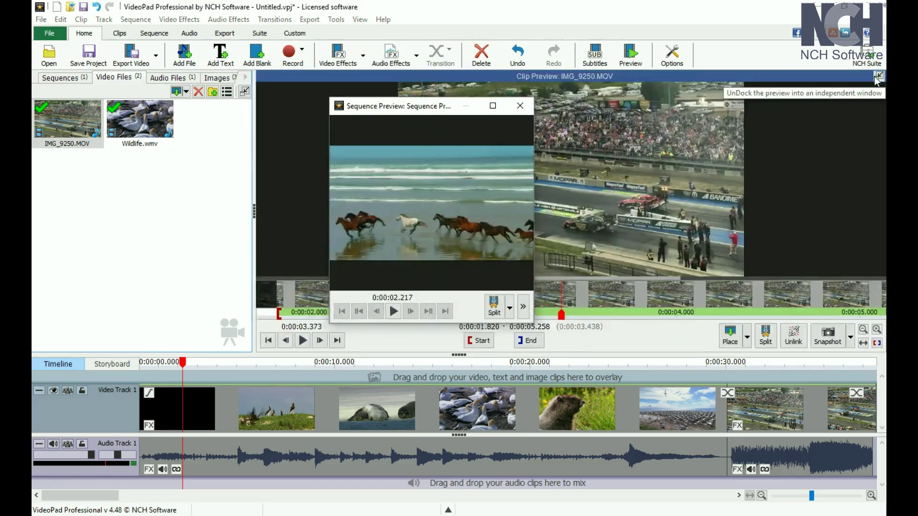
{"action": "left_click", "coordinate": [520, 107]}
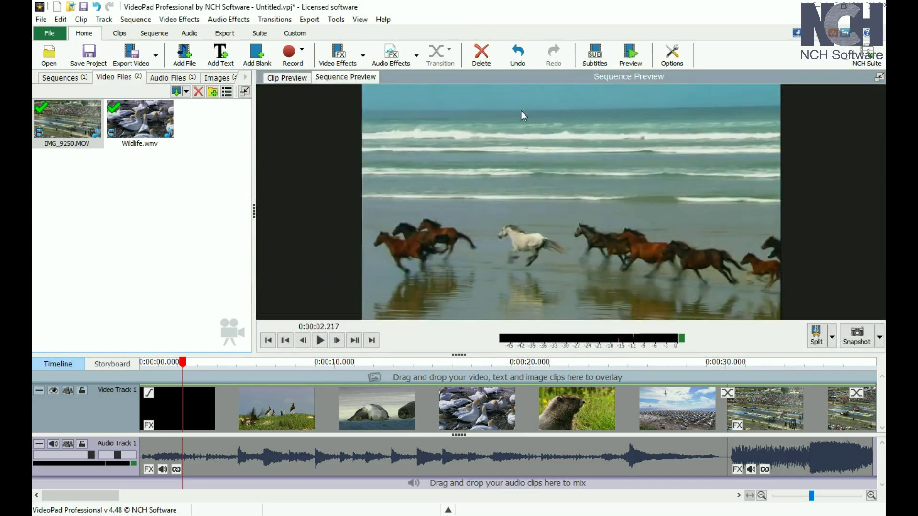
- Play and stop the sequence, then jump to its start and its last clip
{"action": "left_click", "coordinate": [318, 341]}
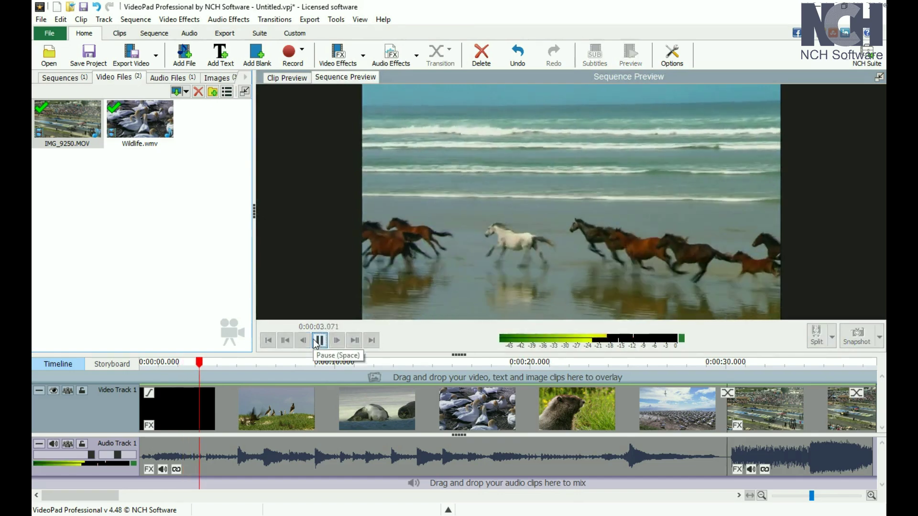
{"action": "left_click", "coordinate": [317, 341]}
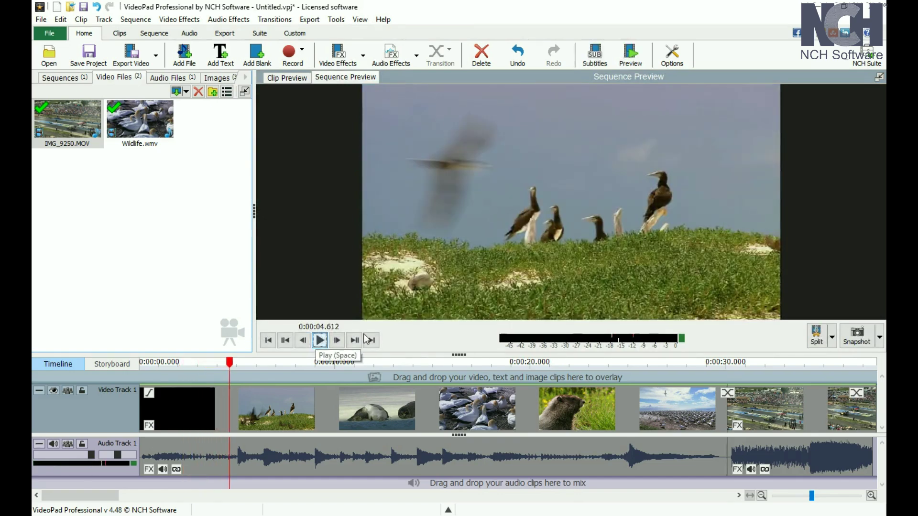
{"action": "left_click", "coordinate": [270, 342]}
{"action": "left_click", "coordinate": [354, 340]}
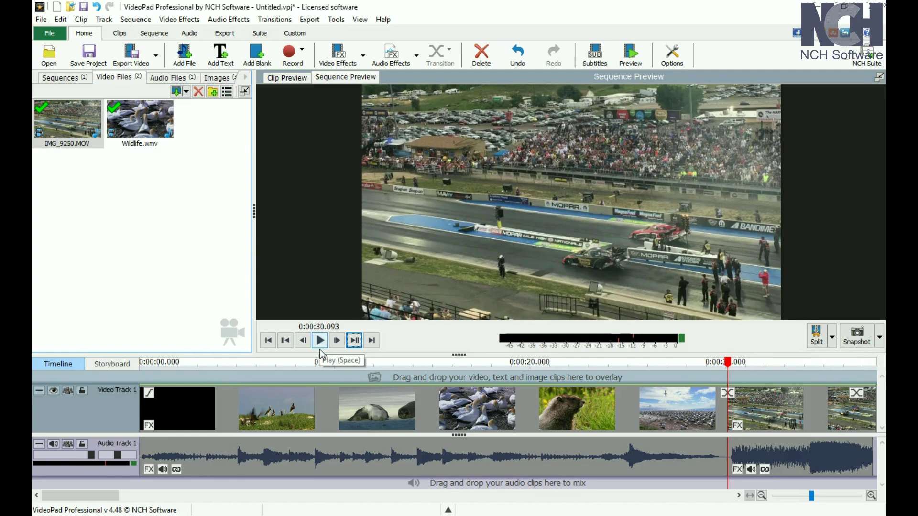
- Put the playhead on the seal clip near eight seconds and play on to 0:00:09.387
{"action": "left_click", "coordinate": [312, 364]}
{"action": "left_click", "coordinate": [300, 364]}
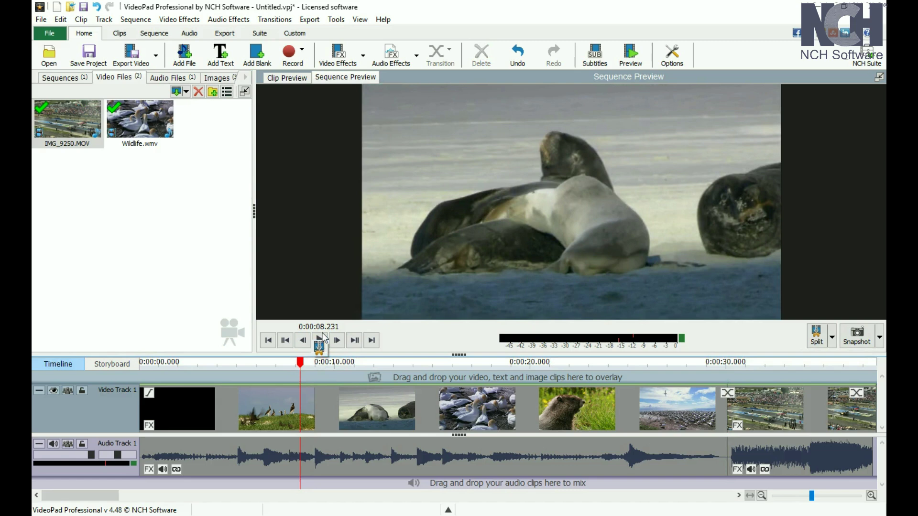
{"action": "left_click", "coordinate": [320, 339]}
{"action": "left_click", "coordinate": [321, 340]}
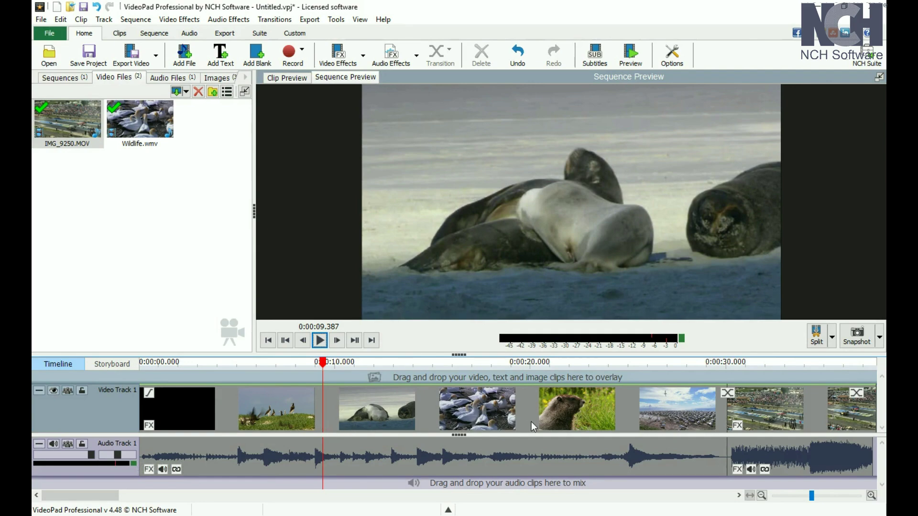
{"action": "scroll", "coordinate": [531, 422], "scroll_direction": "down", "scroll_amount": 1}
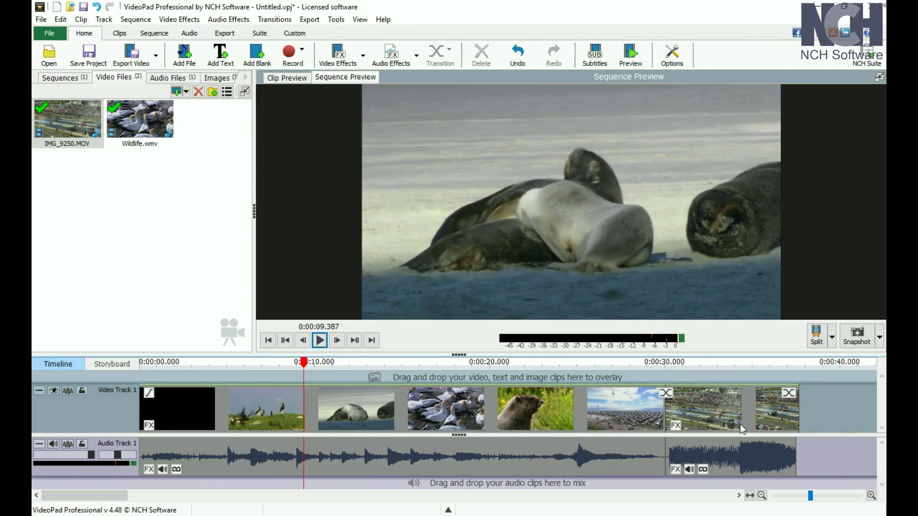
{"action": "left_click", "coordinate": [121, 366]}
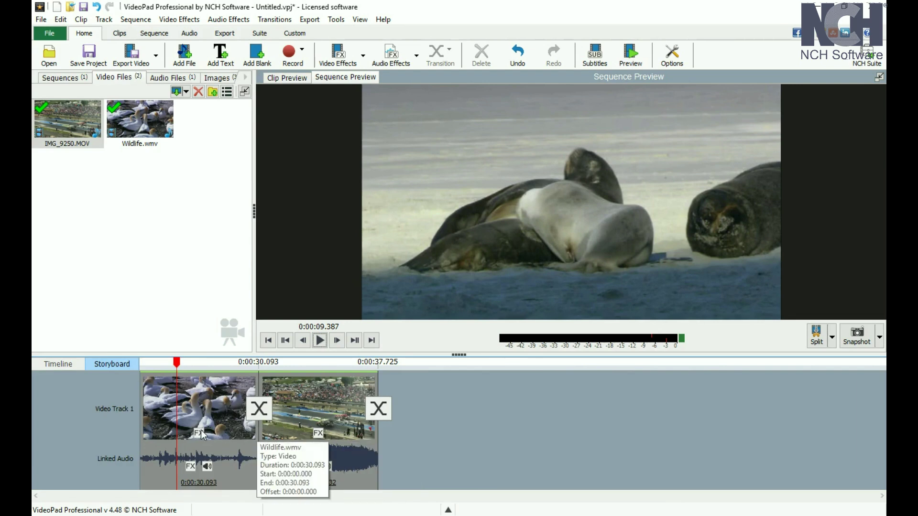
{"action": "left_click", "coordinate": [70, 366]}
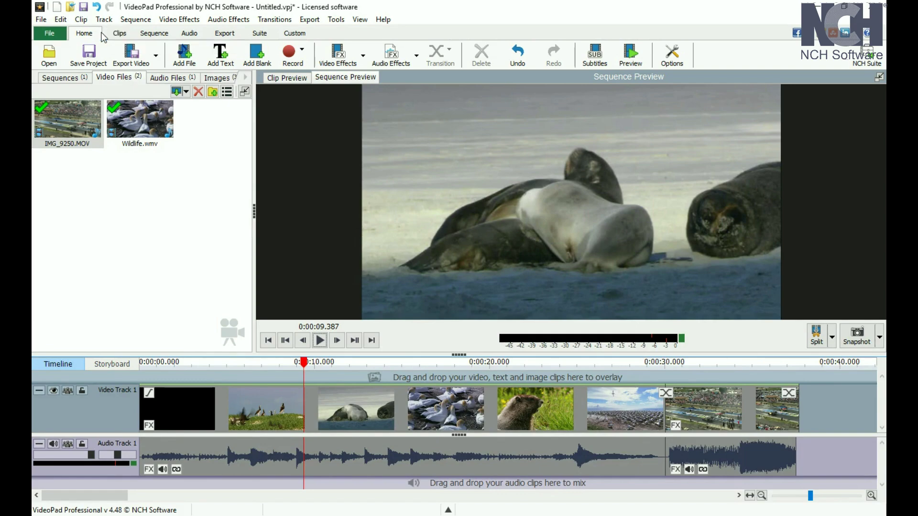
- Show the Clips ribbon tools, then the Sequence ribbon tools
{"action": "left_click", "coordinate": [119, 33]}
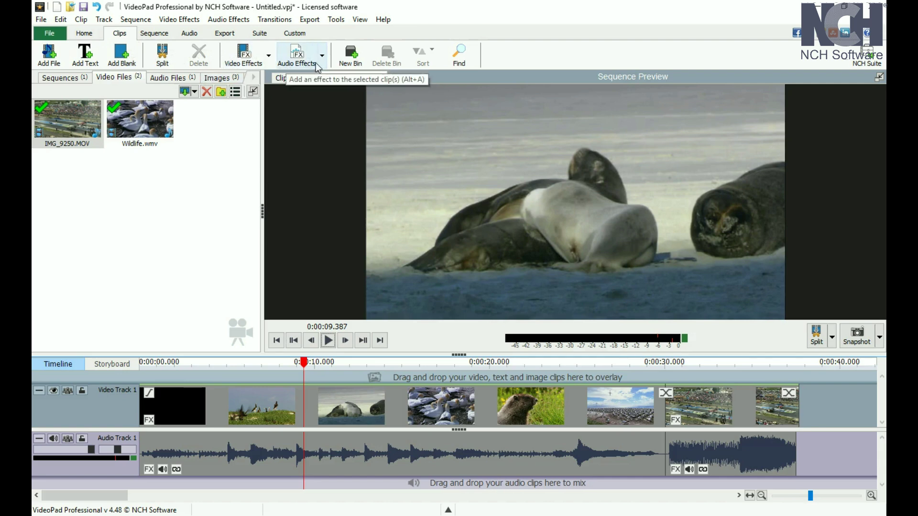
{"action": "left_click", "coordinate": [154, 36]}
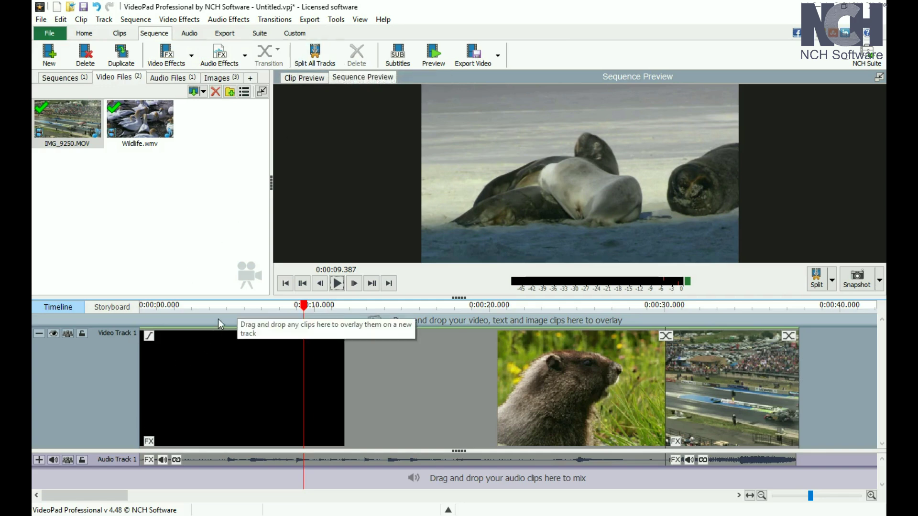
- Drag IMG_2017.JPG and IMG_2016.JPG from the Images bin onto new overlay video tracks
{"action": "left_click", "coordinate": [217, 78]}
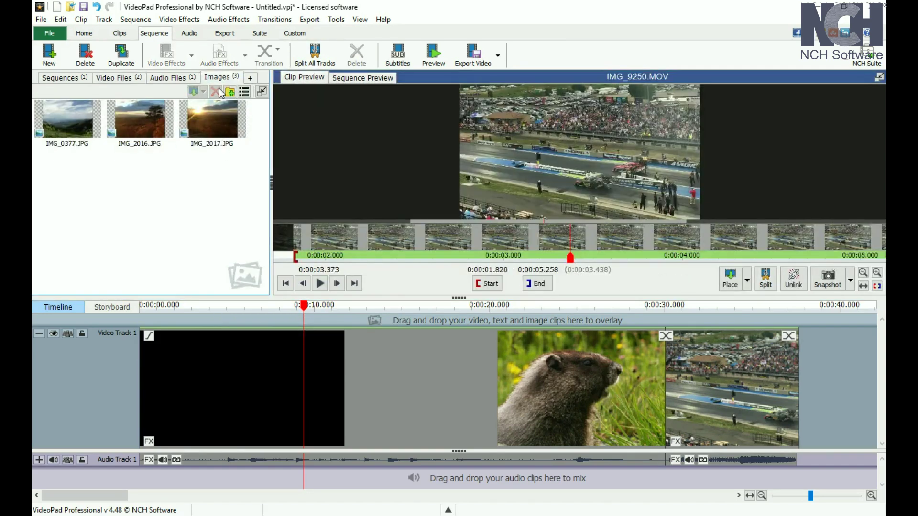
{"action": "left_click_drag", "start_coordinate": [212, 121], "coordinate": [204, 323]}
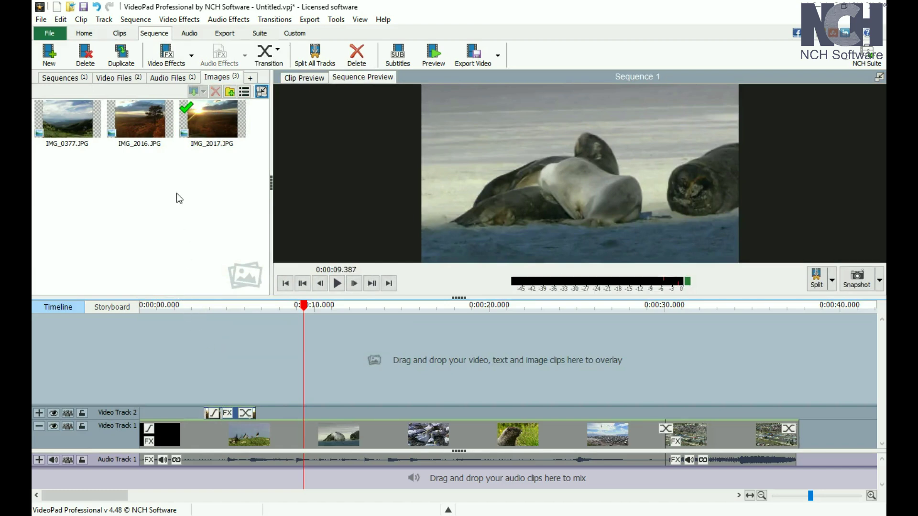
{"action": "left_click", "coordinate": [152, 130]}
{"action": "left_click_drag", "start_coordinate": [153, 130], "coordinate": [183, 372]}
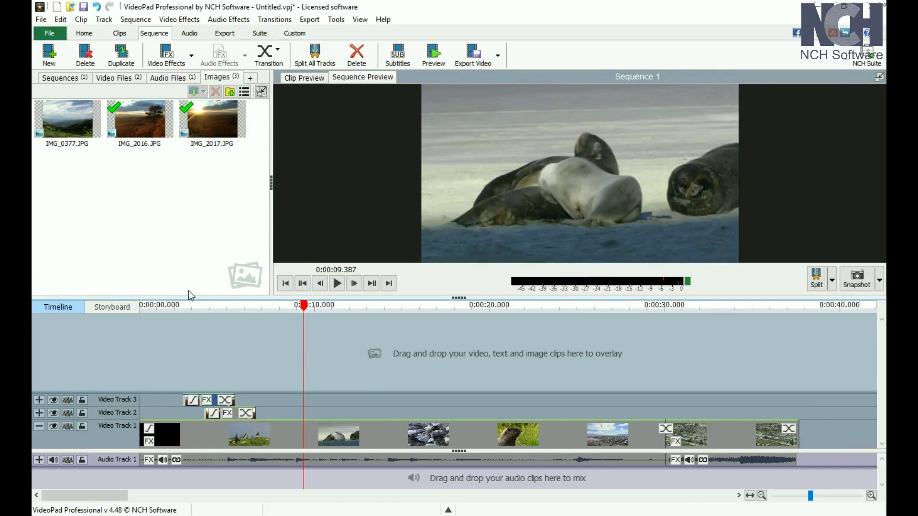
{"action": "left_click", "coordinate": [190, 33]}
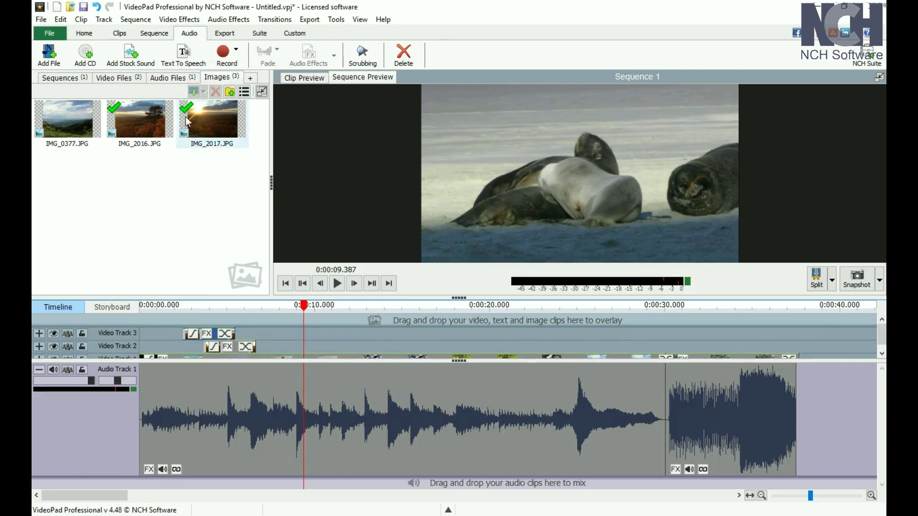
- Drag monkeys wedding.wav from the Audio Files bin onto two new audio tracks
{"action": "left_click", "coordinate": [170, 79]}
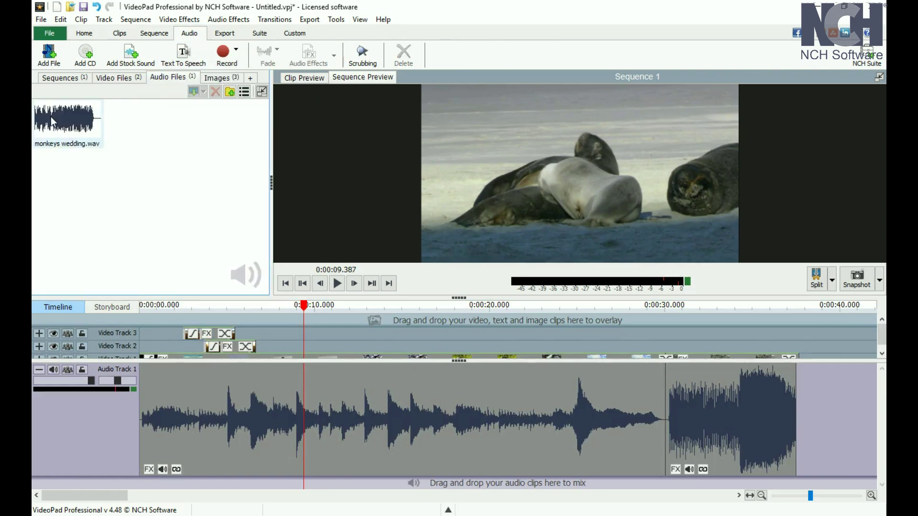
{"action": "mouse_move", "coordinate": [51, 117]}
{"action": "left_mouse_down"}
{"action": "mouse_move", "coordinate": [156, 488]}
{"action": "mouse_move", "coordinate": [174, 486]}
{"action": "left_mouse_up"}
{"action": "left_click_drag", "start_coordinate": [65, 119], "coordinate": [239, 450]}
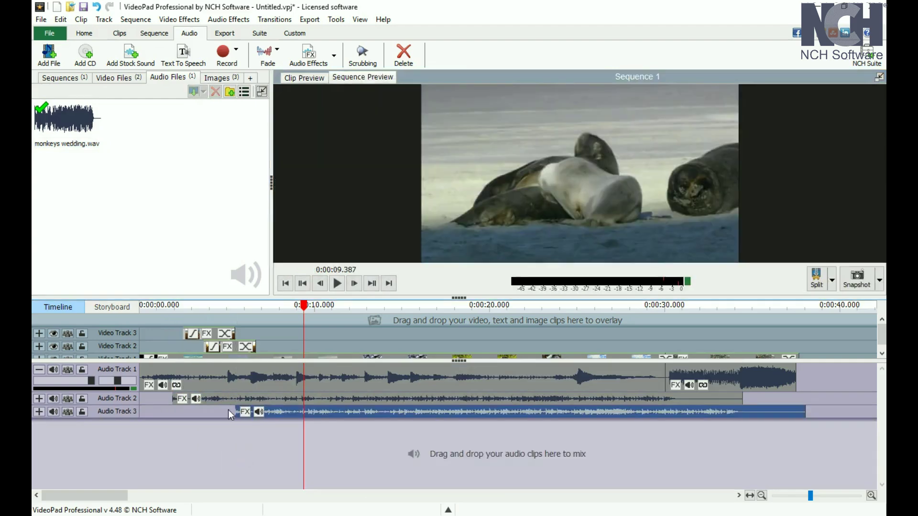
{"action": "left_click", "coordinate": [225, 33]}
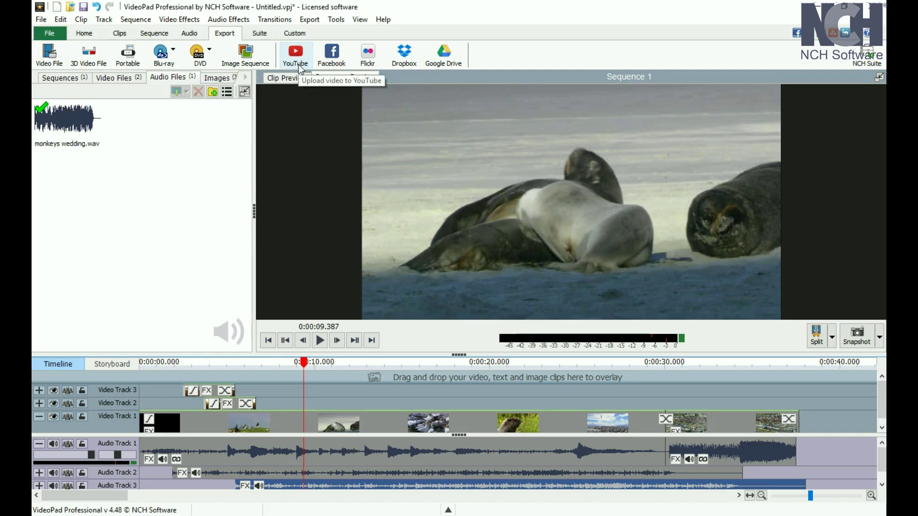
- Show the Suite programs, launch PhotoPad, and close it to return to the project
{"action": "left_click", "coordinate": [261, 34]}
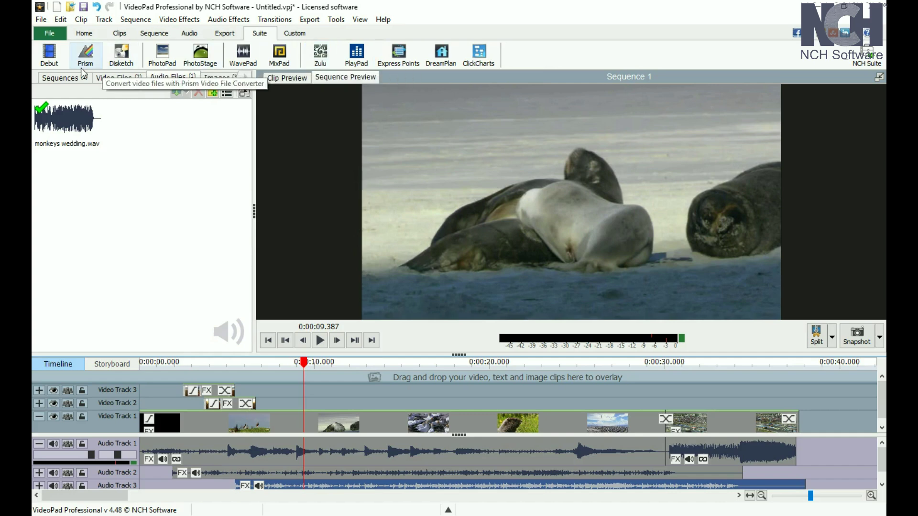
{"action": "left_click", "coordinate": [162, 55]}
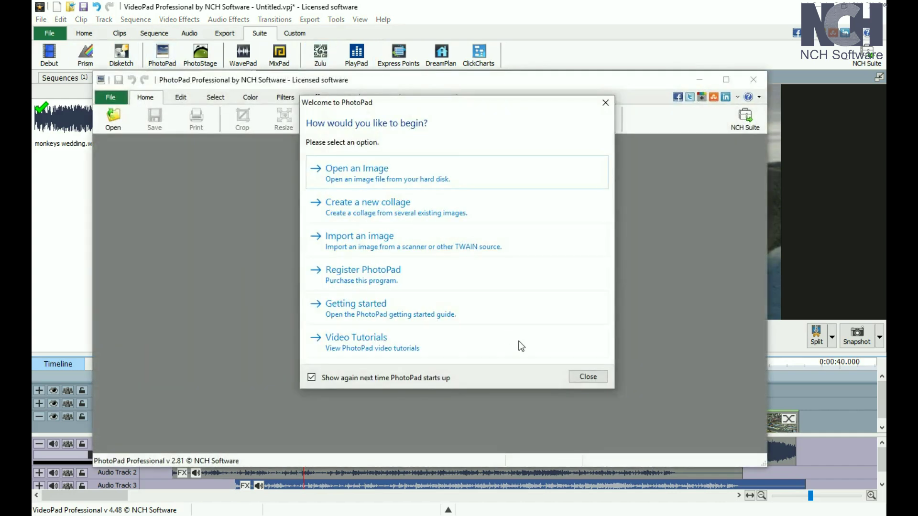
{"action": "left_click", "coordinate": [587, 376]}
- Customize the Custom toolbar with Add File, Add Text, Record, Video Effects and Audio Effects
{"action": "left_click", "coordinate": [753, 79]}
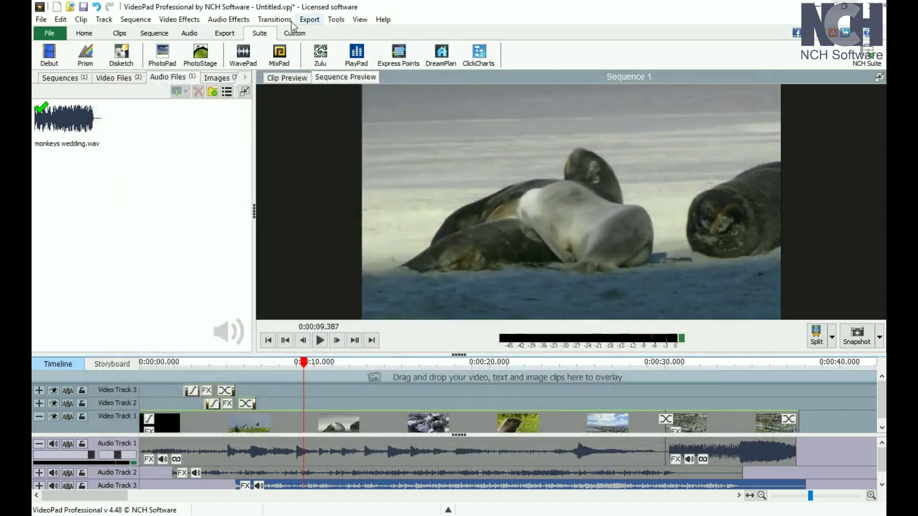
{"action": "left_click", "coordinate": [297, 35]}
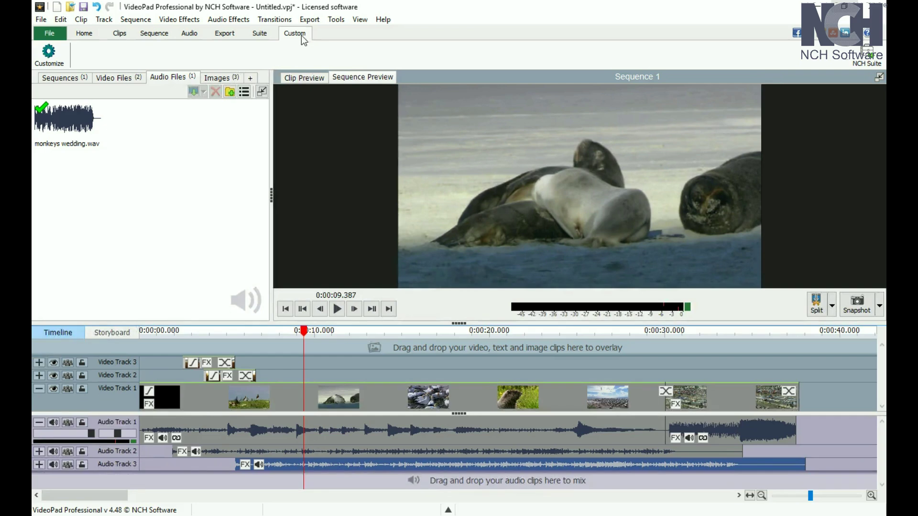
{"action": "left_click", "coordinate": [49, 54]}
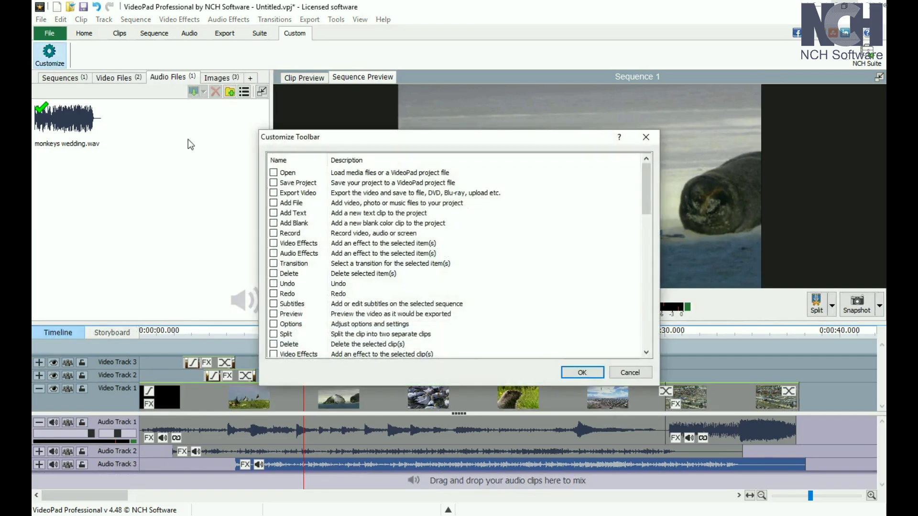
{"action": "left_click", "coordinate": [273, 203]}
{"action": "left_click", "coordinate": [273, 234]}
{"action": "left_click", "coordinate": [273, 243]}
{"action": "left_click", "coordinate": [583, 373]}
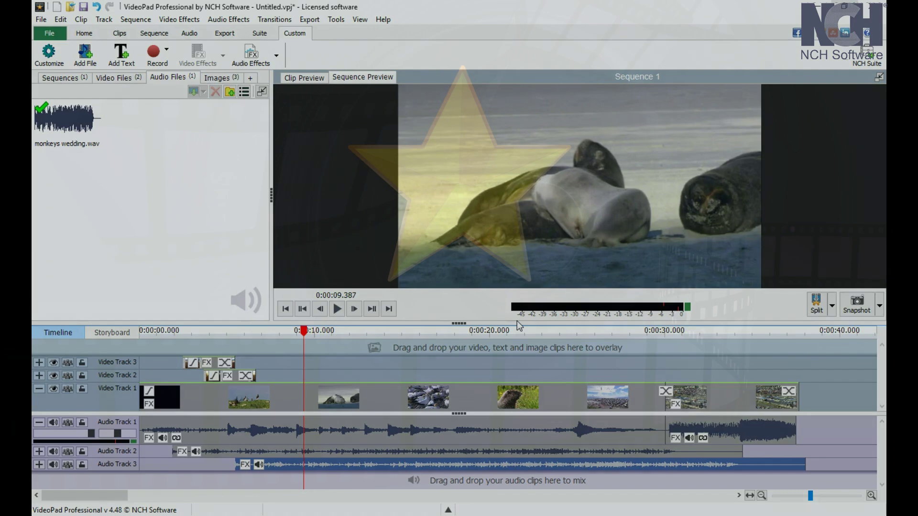